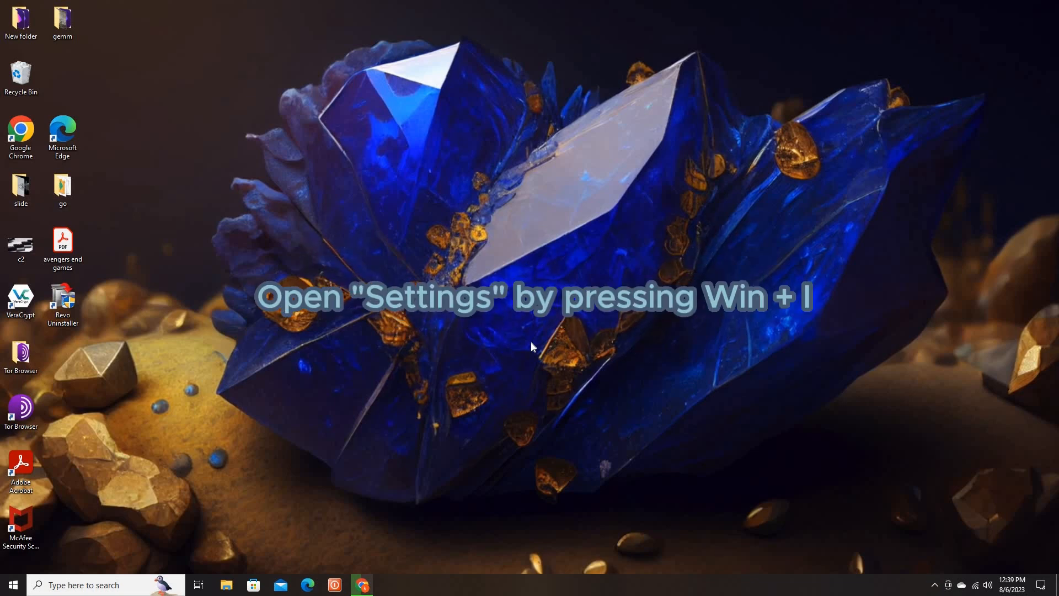
Step: Open the Family & other users settings under Accounts and start adding someone else to this PC
key(super+i)
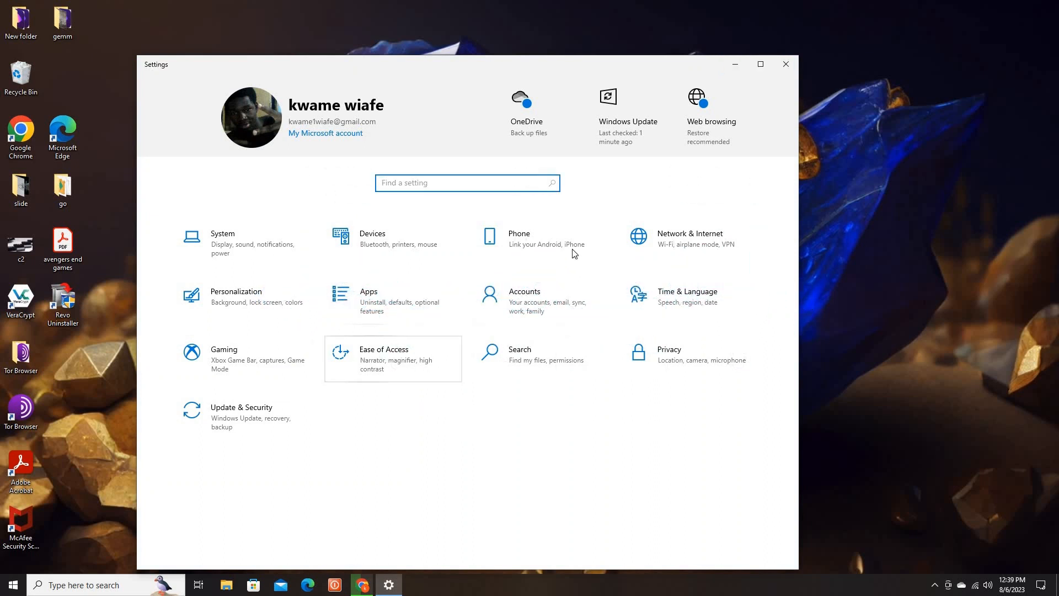
click(511, 300)
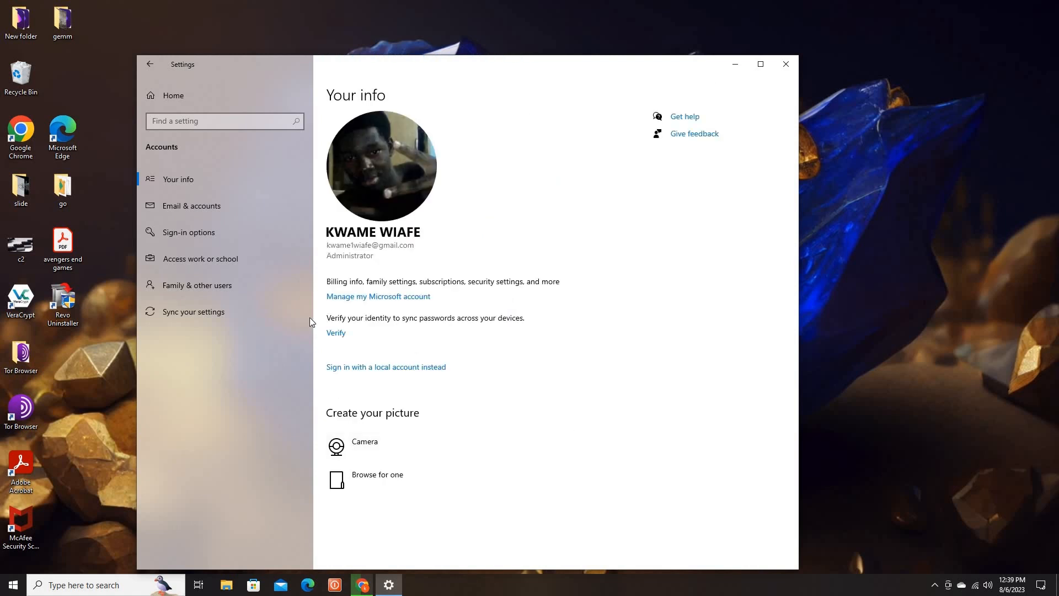
click(184, 286)
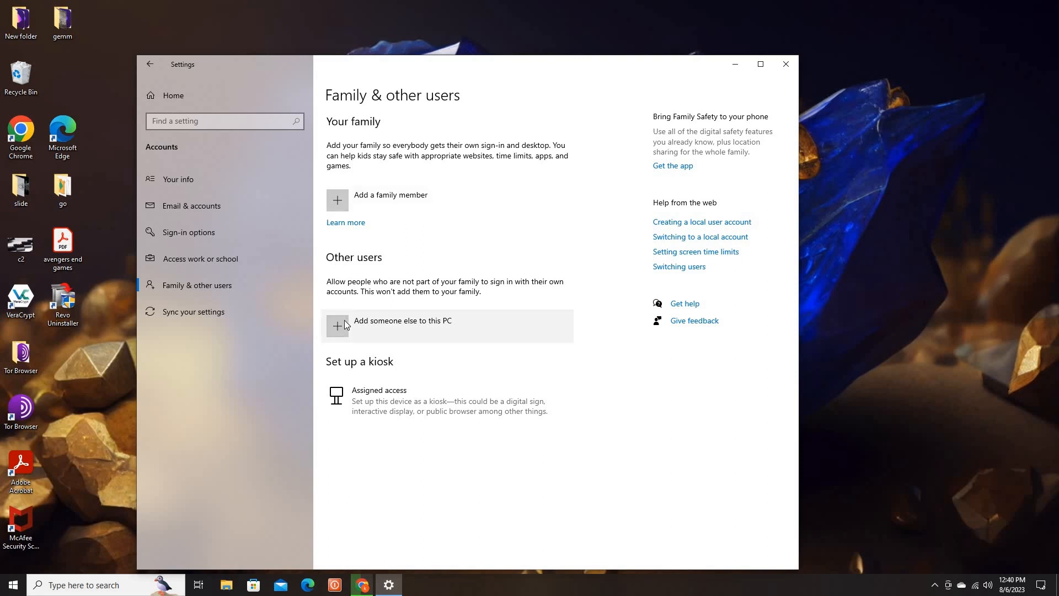
click(342, 325)
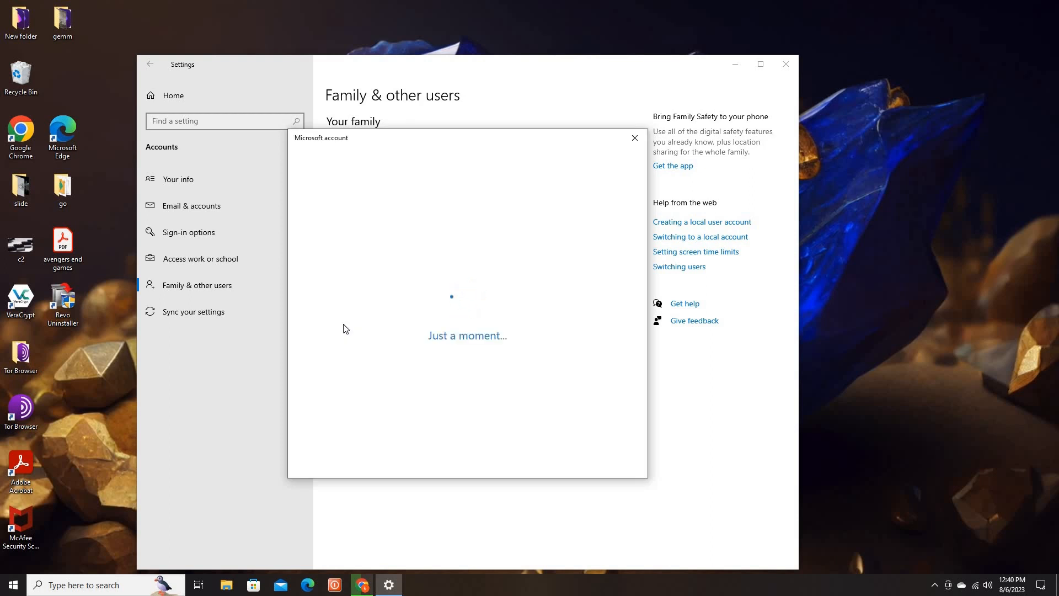
Step: Create a local user without a Microsoft account, using the user name "ultimate thriller tv"
click(452, 355)
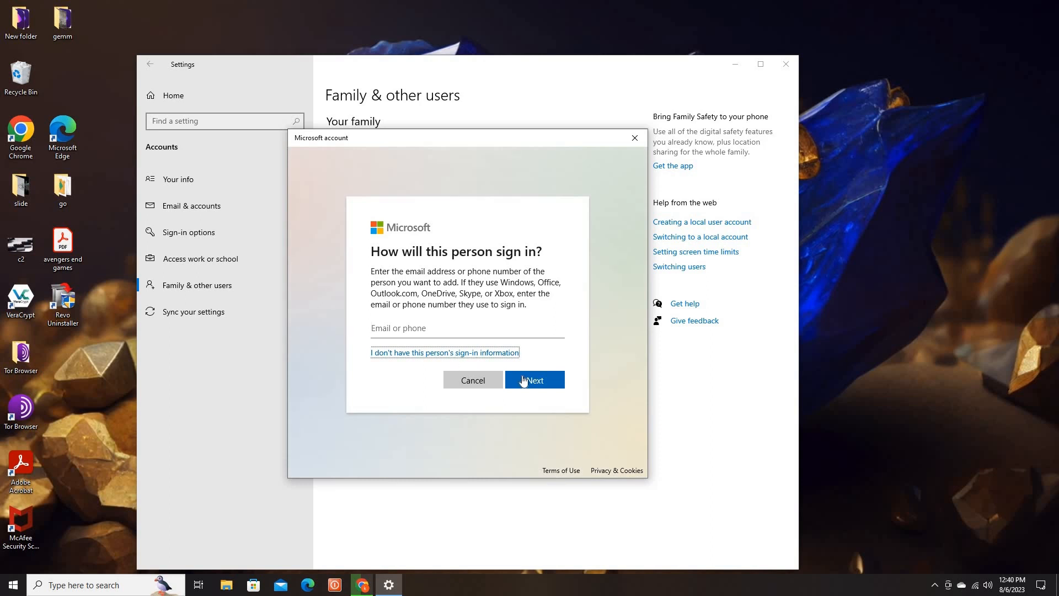
click(524, 381)
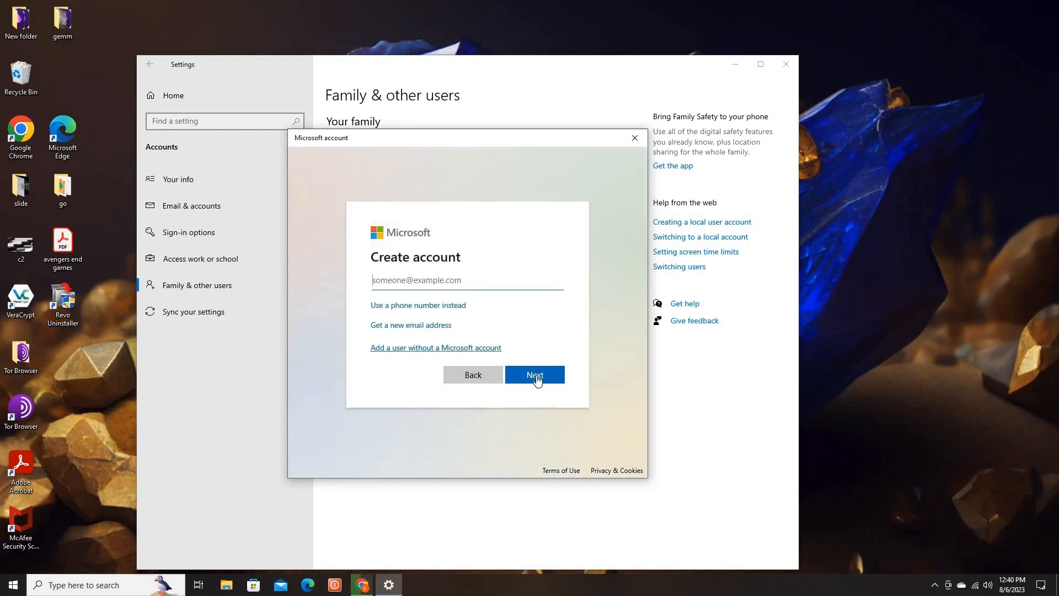
click(525, 379)
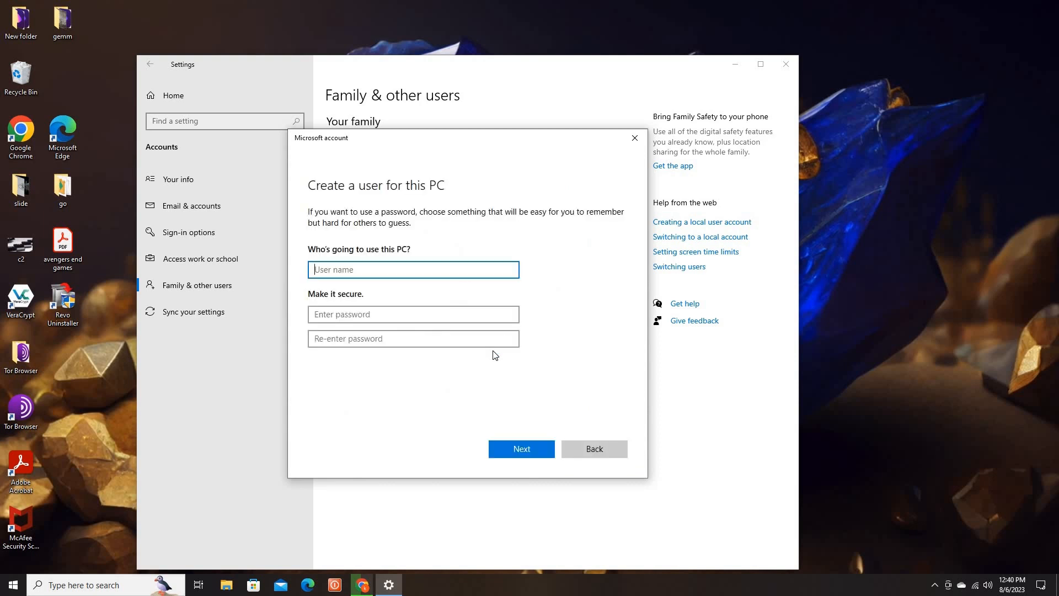
text(ultimate thriller tv)
click(523, 449)
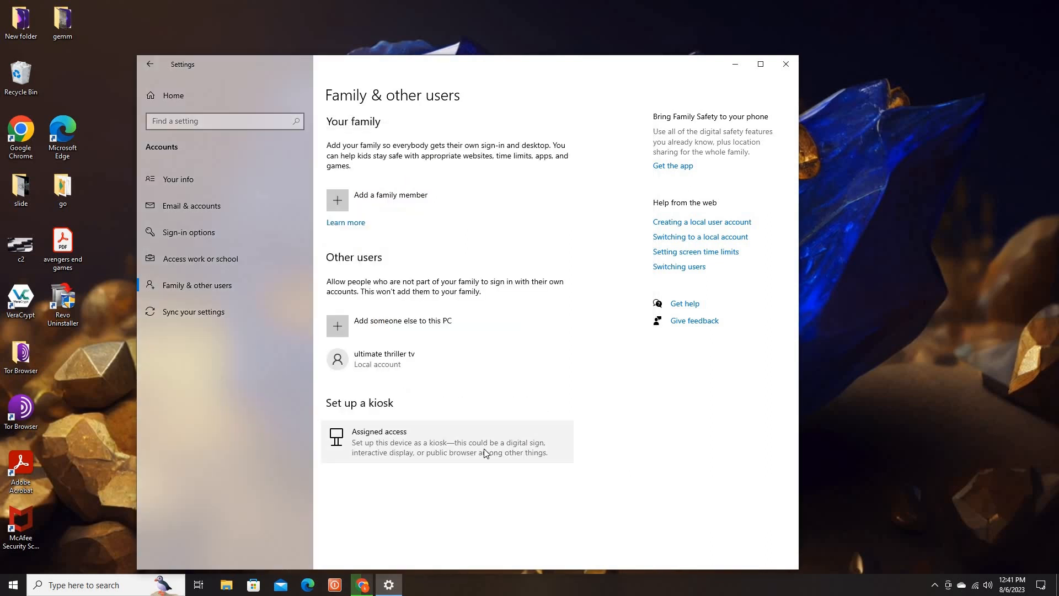
Step: Select the new local account's entry and open the signed-in user's account options for switching users
click(378, 364)
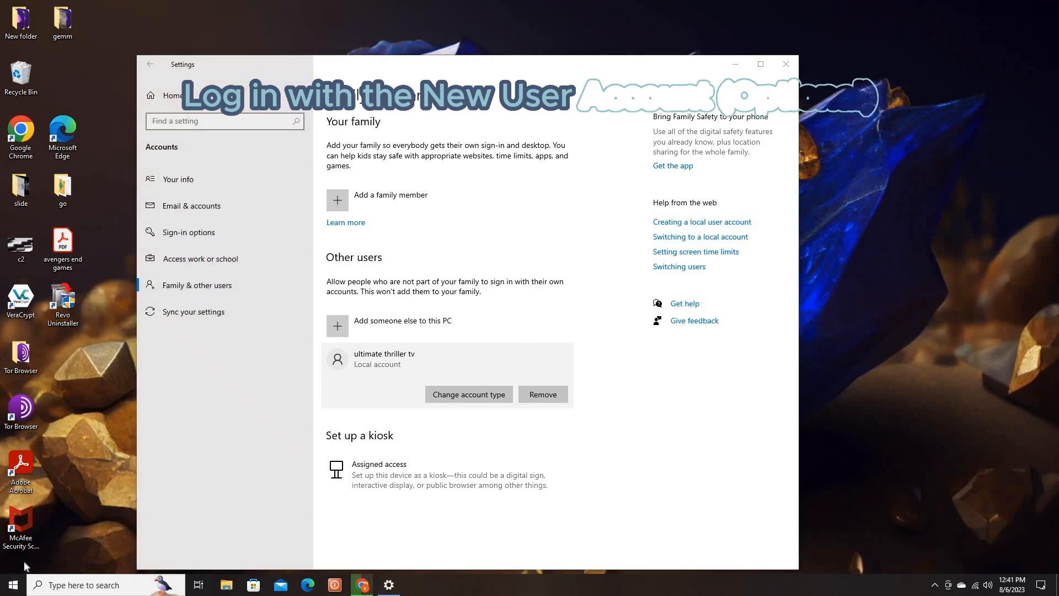
click(21, 579)
mouse_move(15, 458)
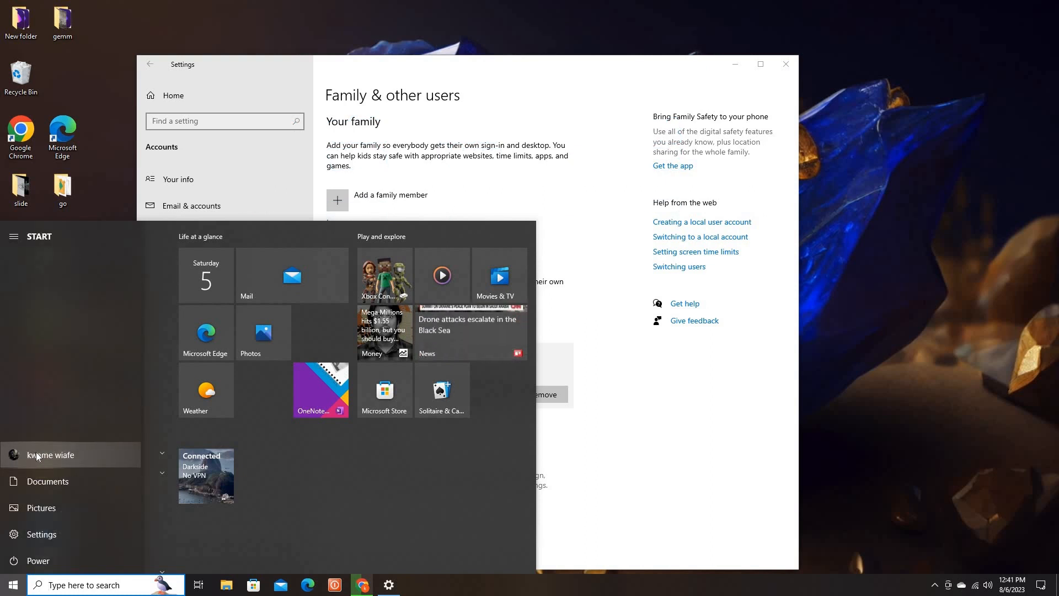
click(35, 453)
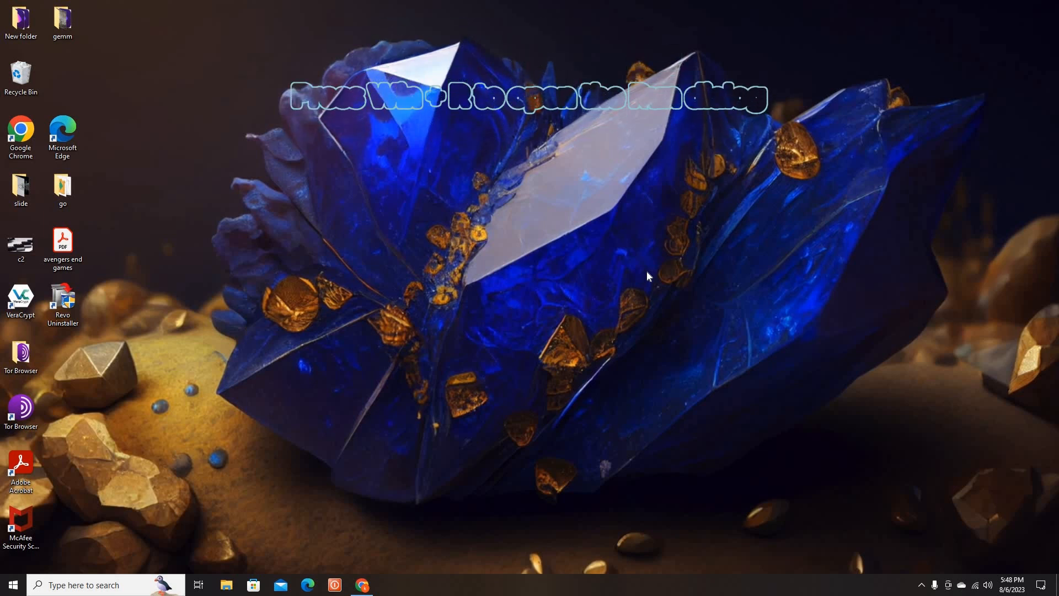
Step: Launch the Registry Editor by running the regedit command
key(super+r)
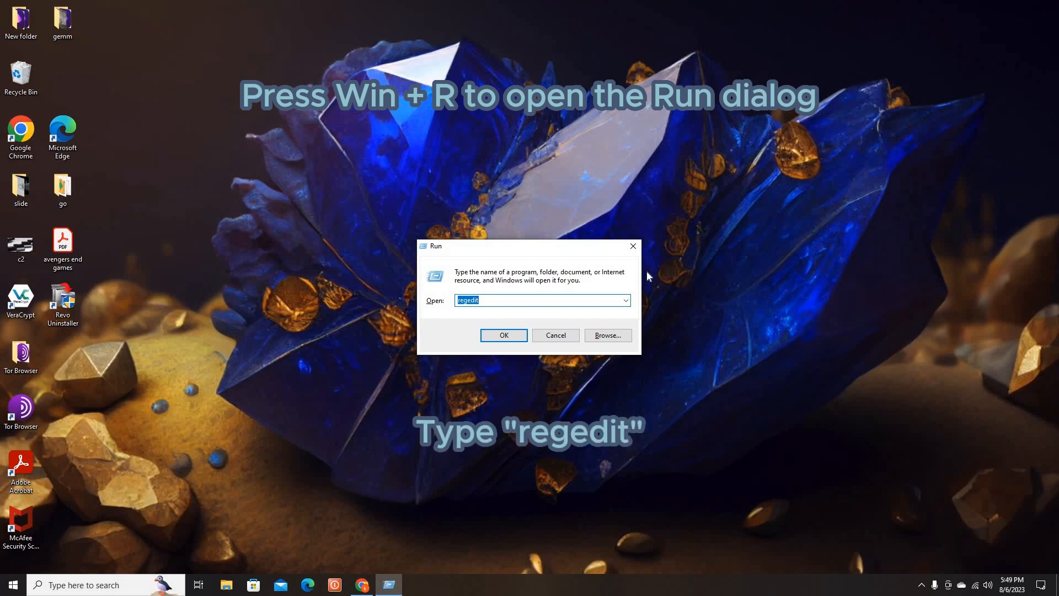
text(rege)
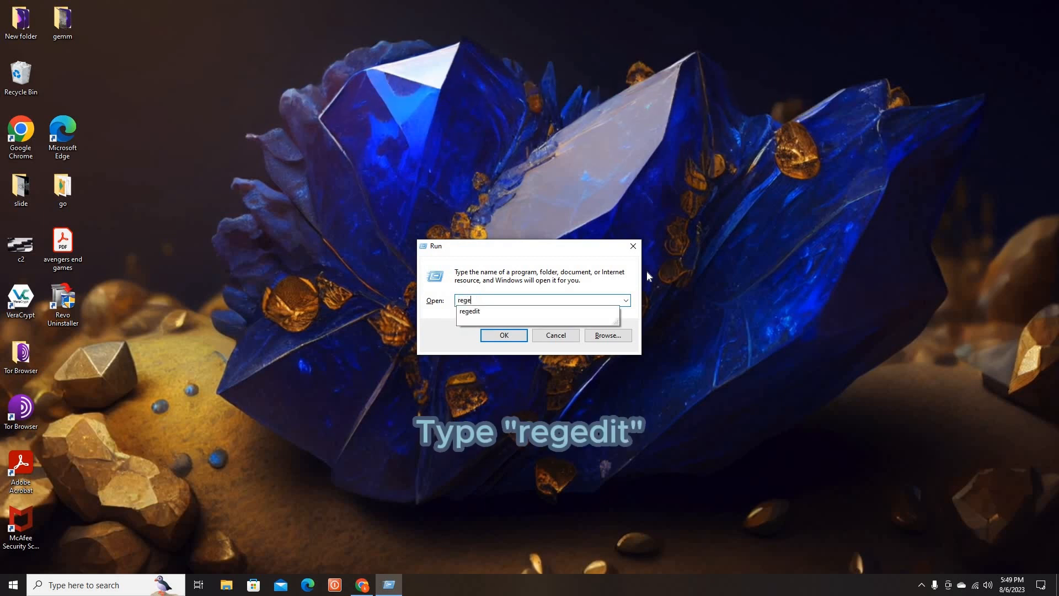
text(dit)
key(Return)
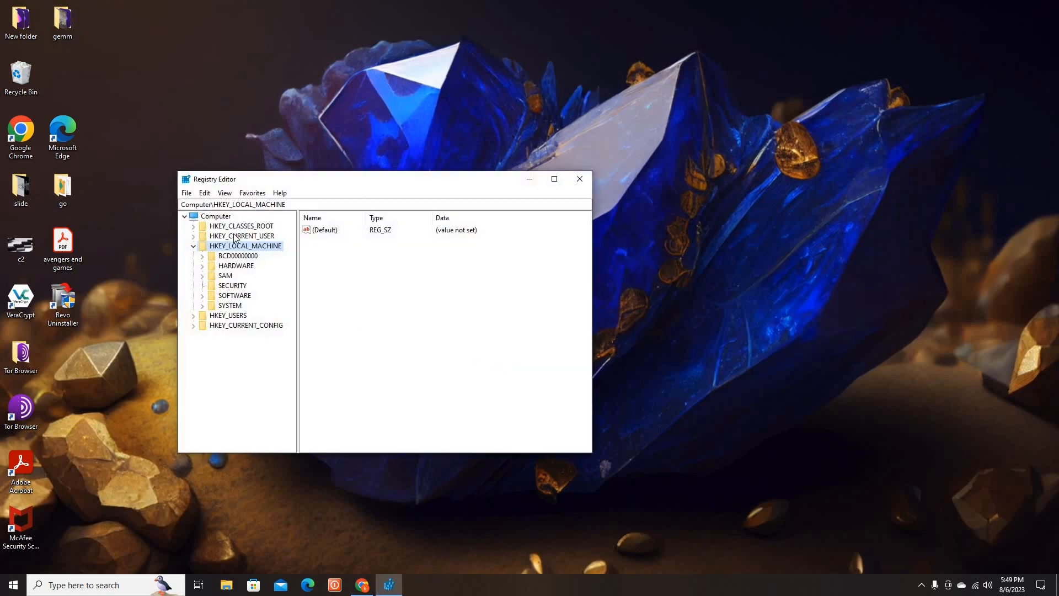
Step: Expand the registry tree down to HKEY_LOCAL_MACHINE\SOFTWARE\Microsoft
click(194, 246)
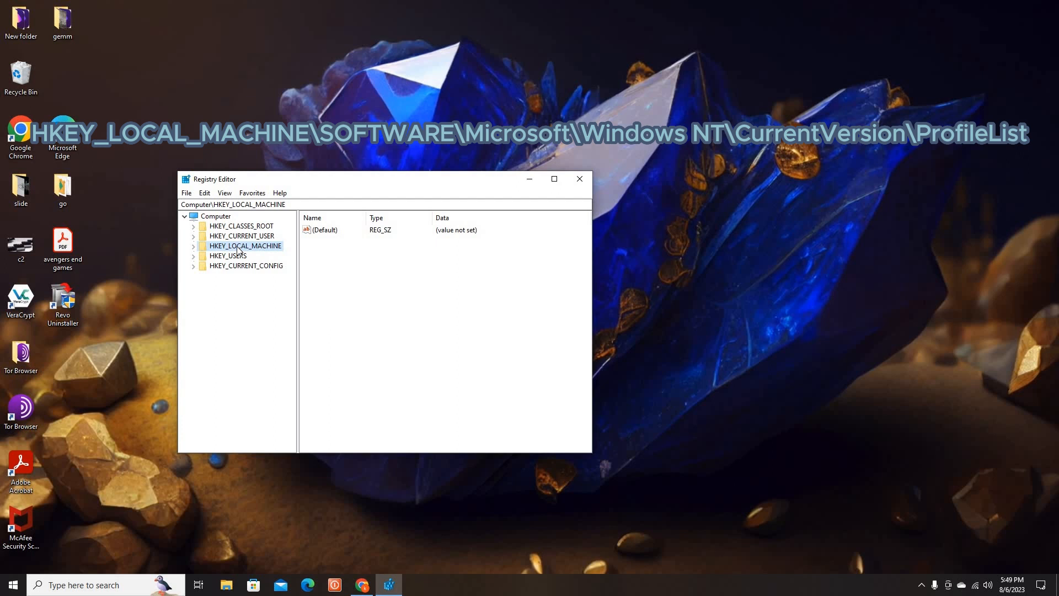
click(194, 246)
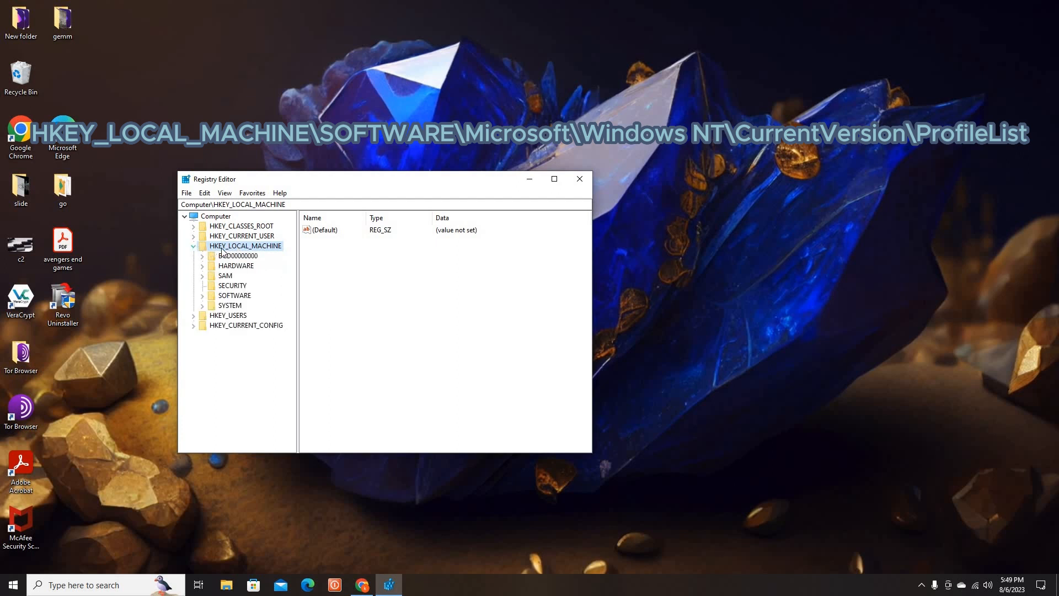
click(231, 299)
click(203, 298)
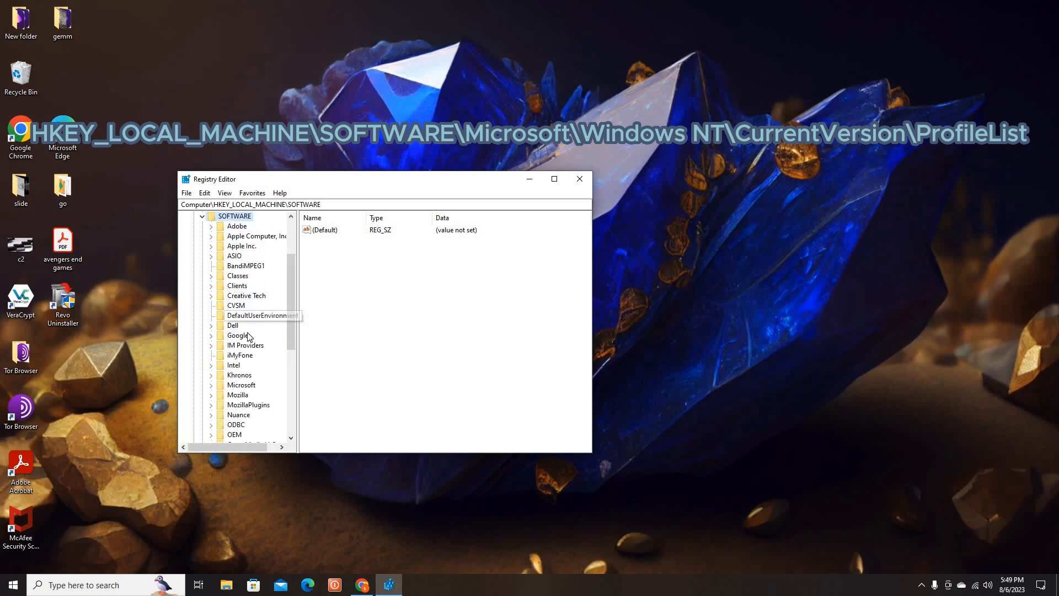
scroll(250, 336, down, 3)
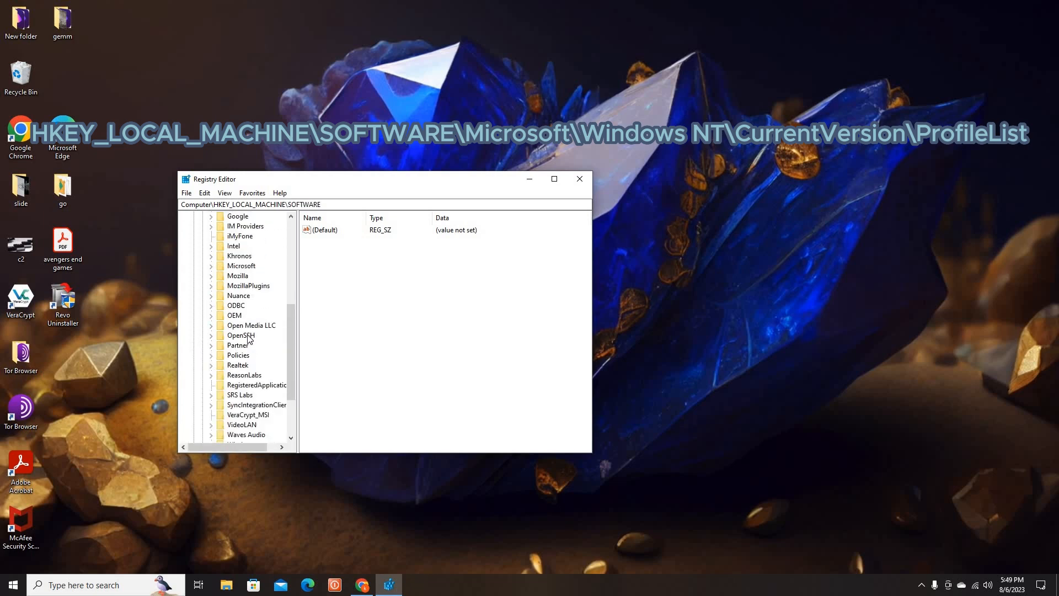
click(243, 267)
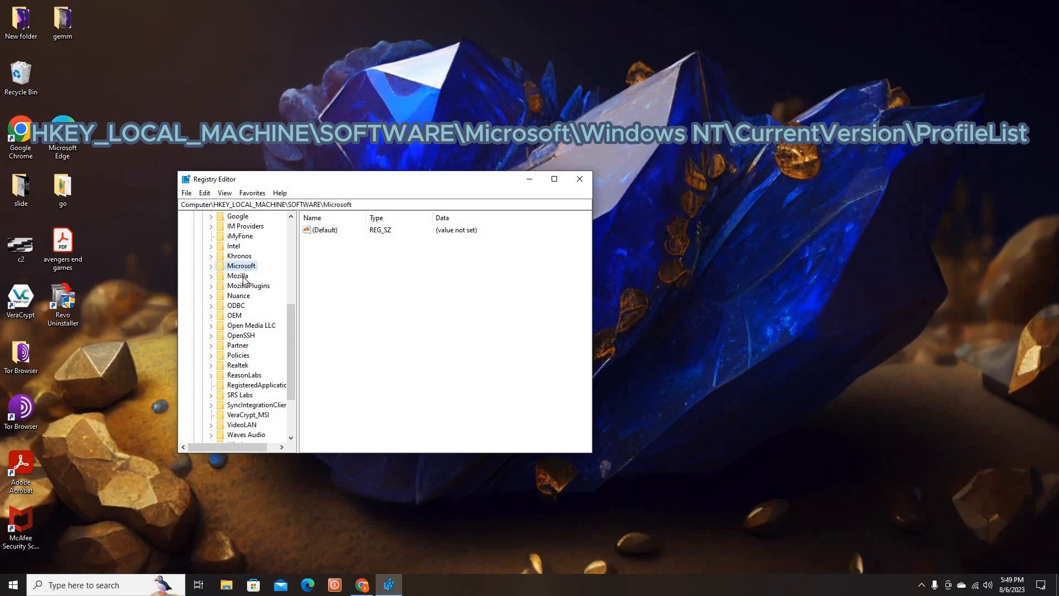
click(210, 266)
Step: Expand the Windows NT key under Microsoft and its CurrentVersion subkey
scroll(243, 348, down, 20)
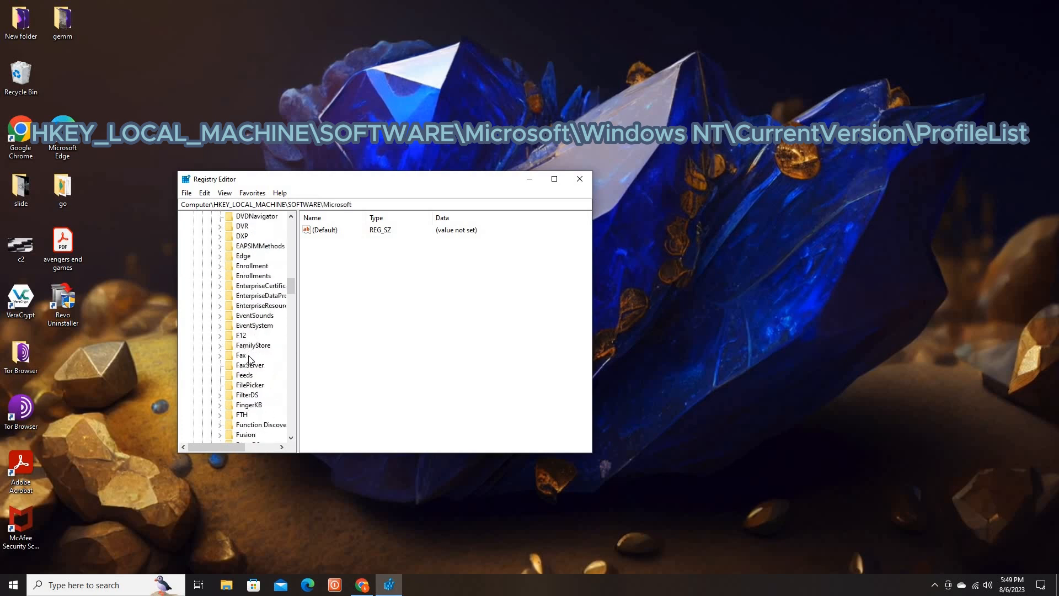
scroll(251, 369, down, 20)
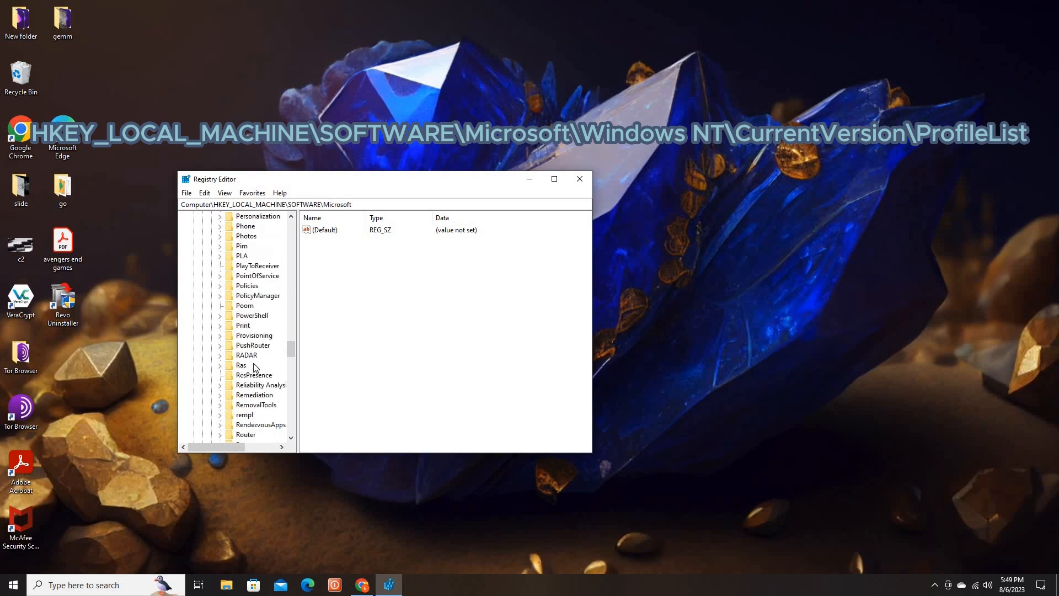
scroll(255, 368, down, 10)
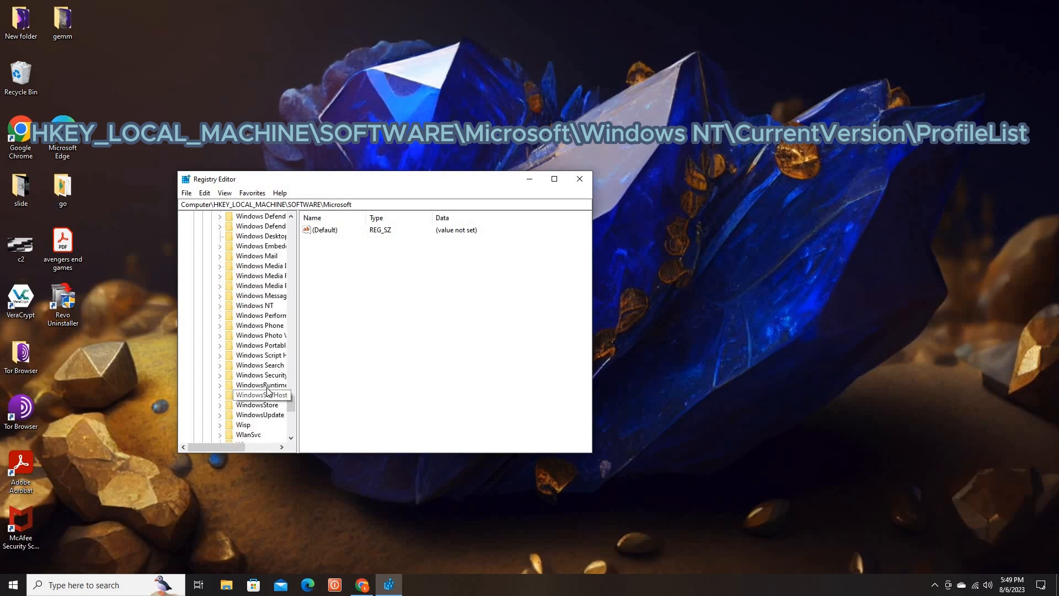
scroll(267, 390, up, 2)
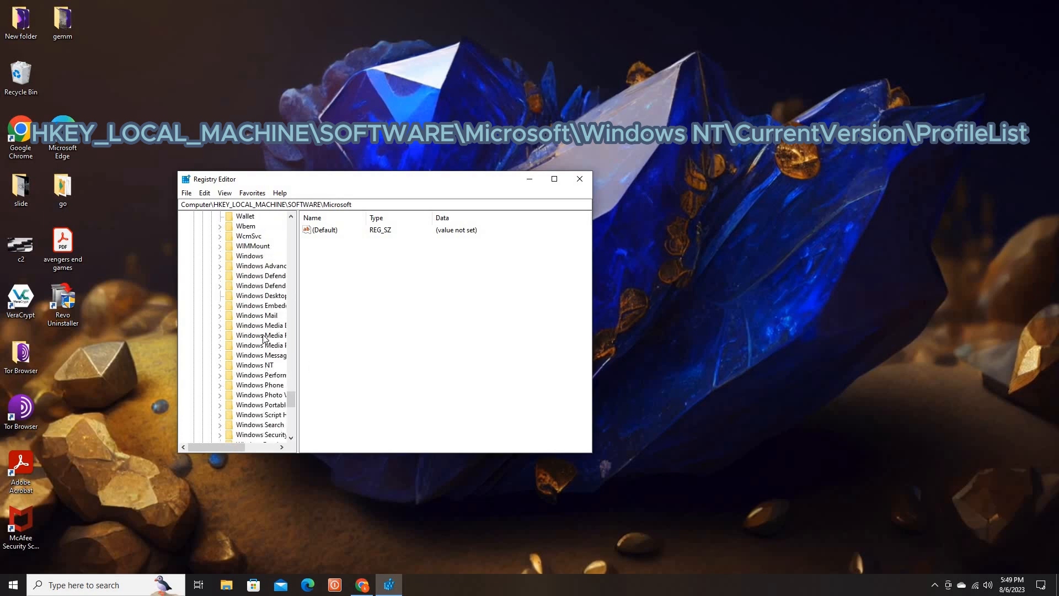
scroll(267, 403, down, 2)
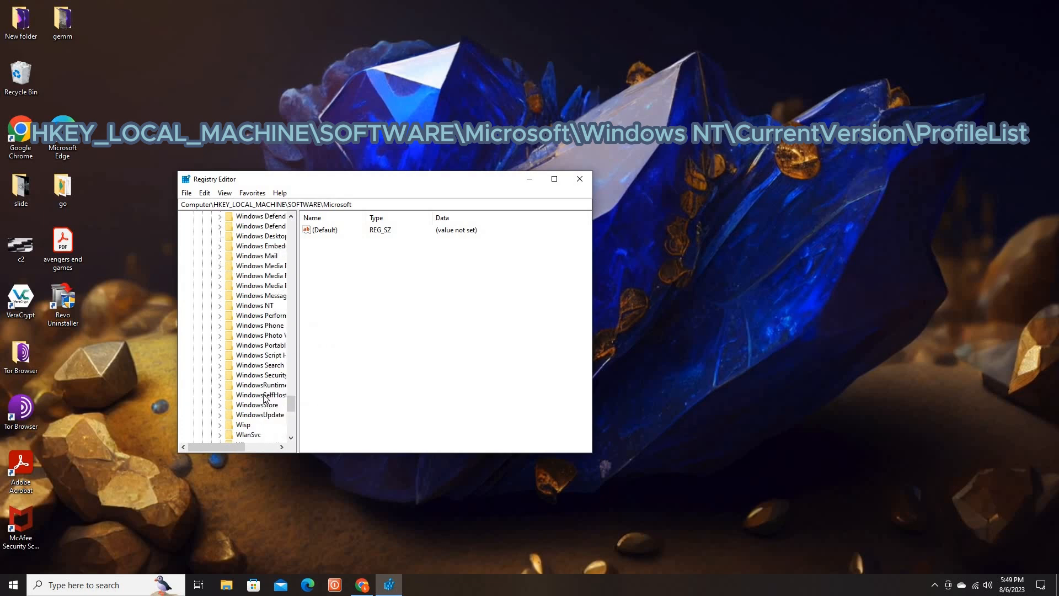
click(261, 306)
click(220, 306)
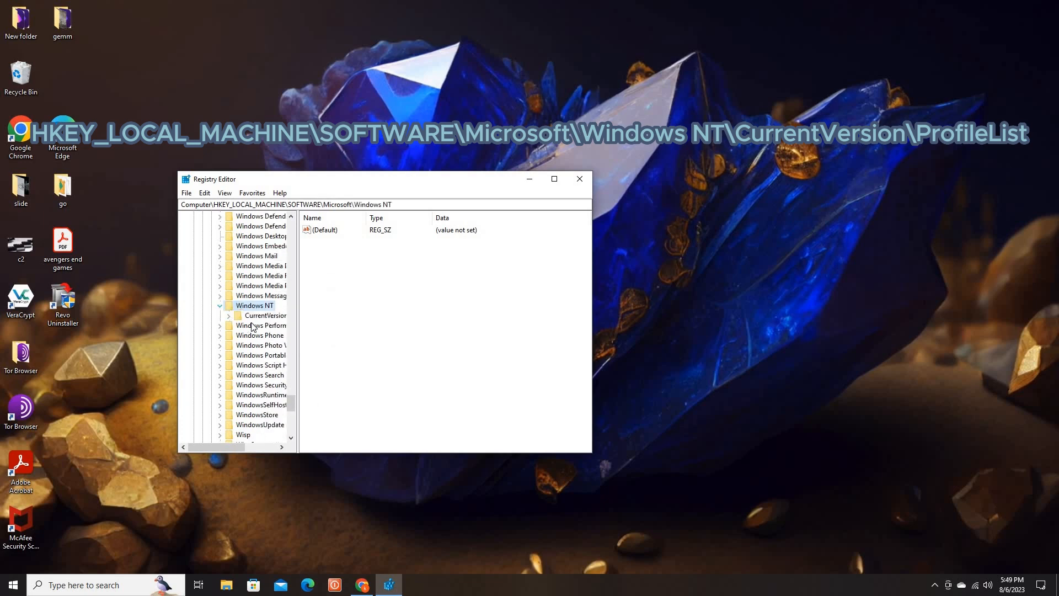
click(256, 316)
click(229, 317)
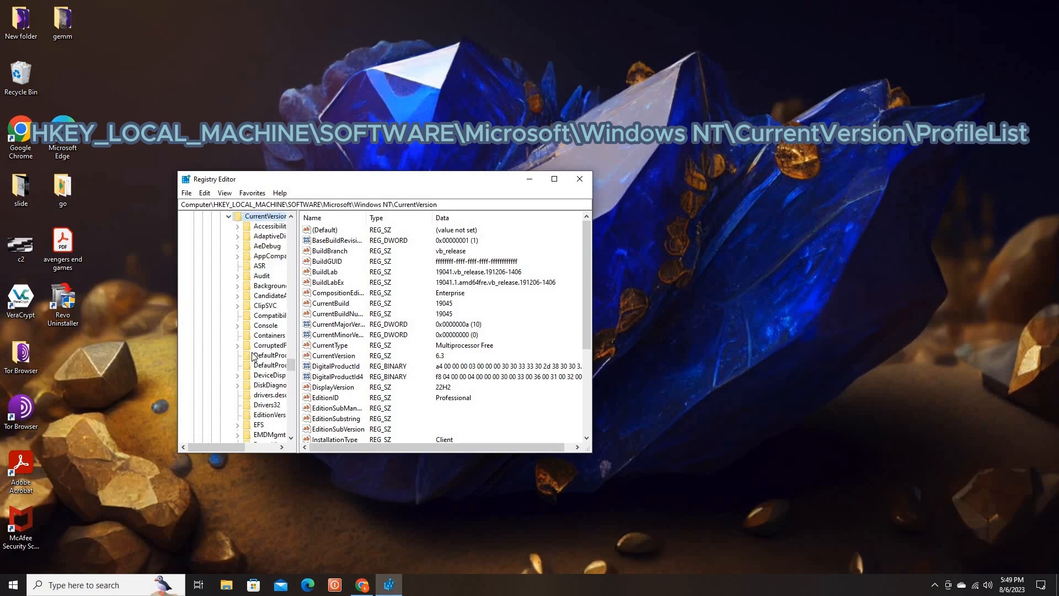
Step: Select the ProfileList key under CurrentVersion and expand its subkeys
scroll(256, 357, down, 20)
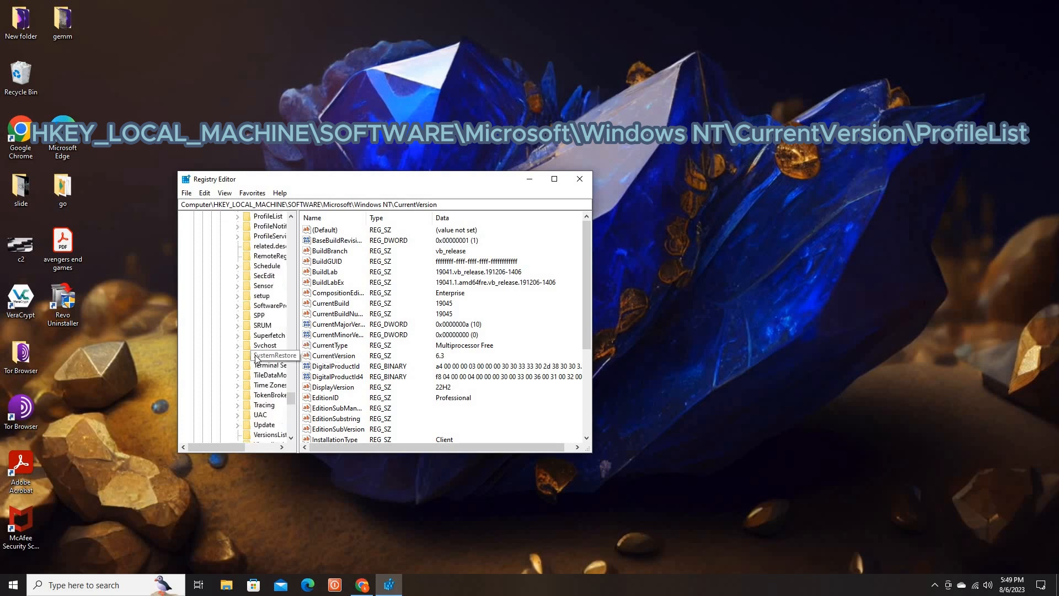
scroll(260, 355, up, 10)
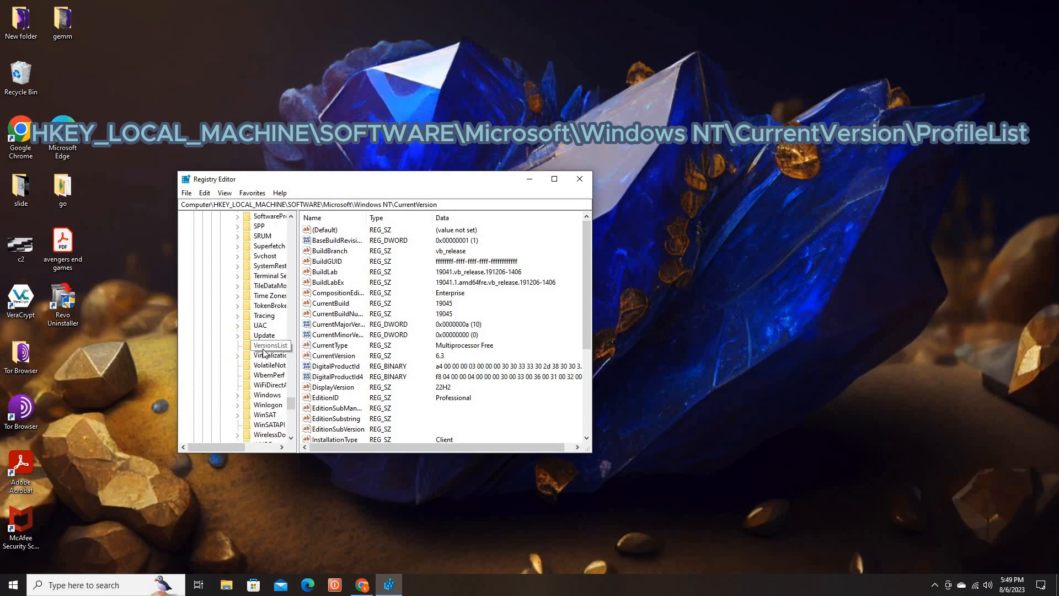
click(270, 307)
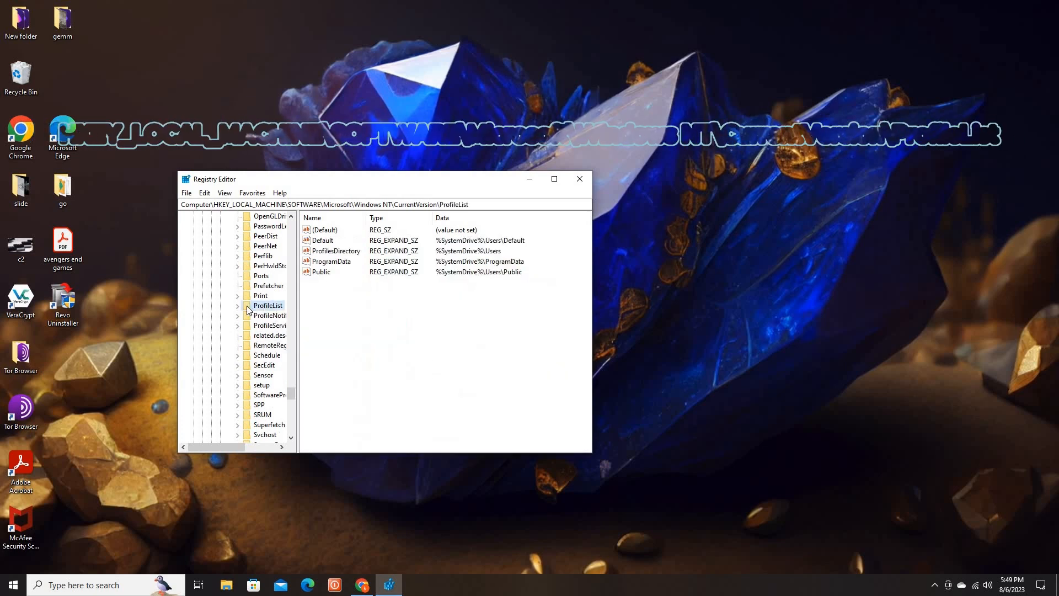
click(238, 307)
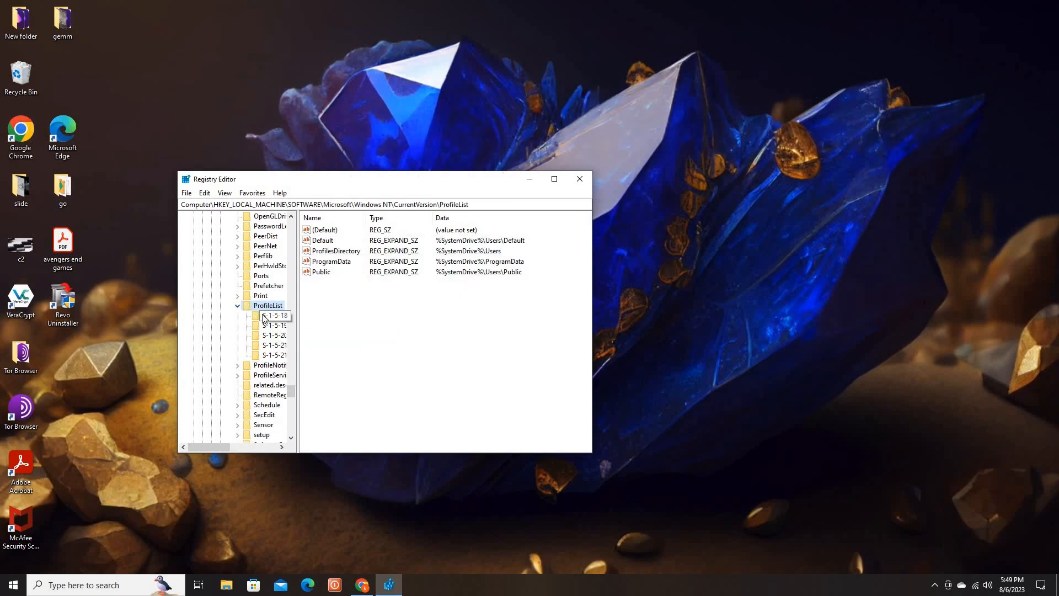
Step: Examine each S-1-5 subkey of ProfileList in turn, checking which user folder its ProfileImagePath points to
click(264, 317)
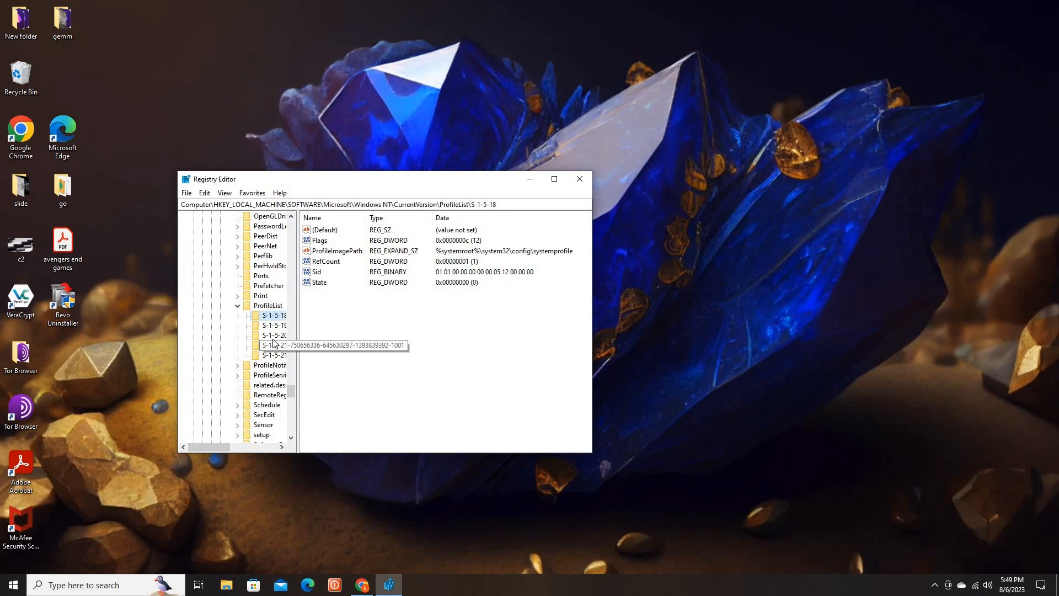
click(267, 327)
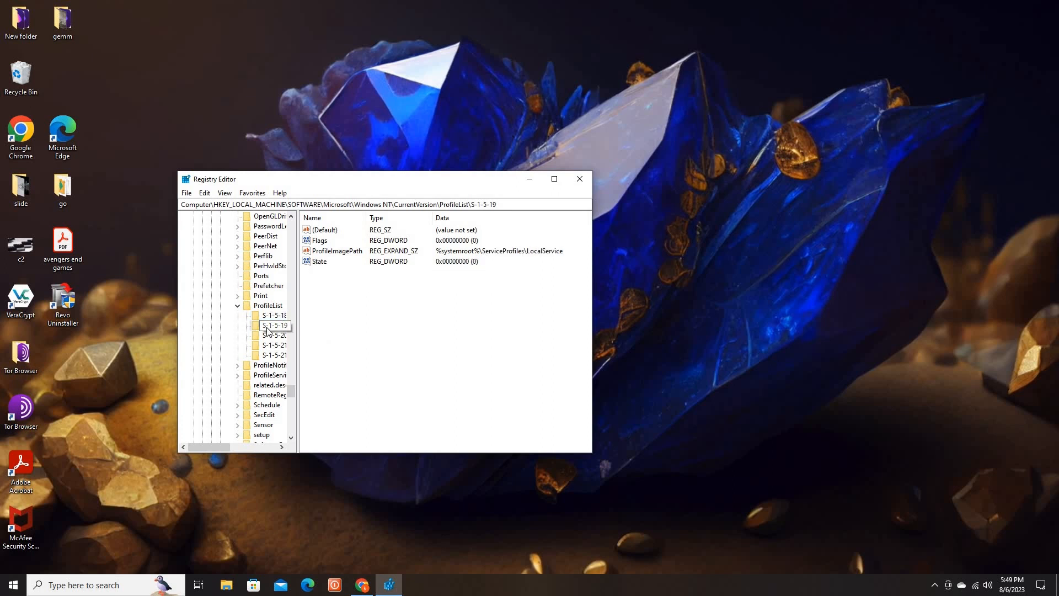
click(270, 337)
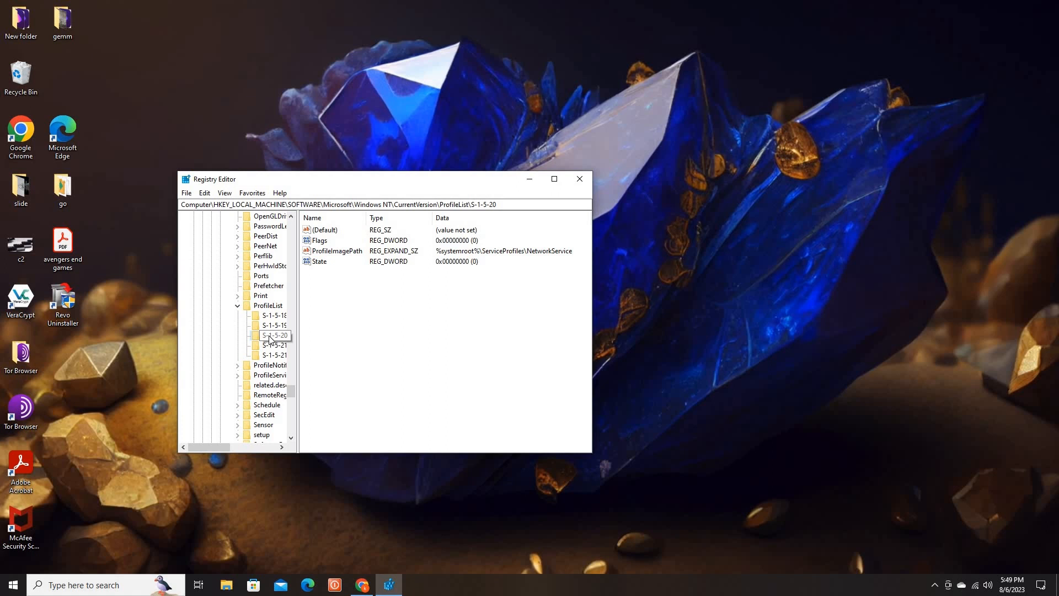
click(271, 346)
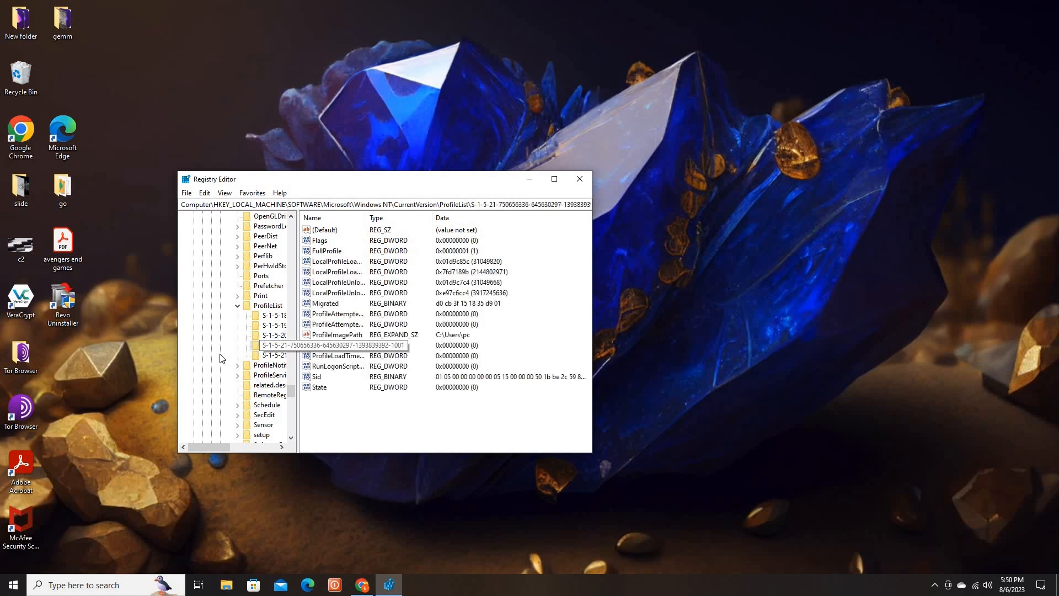
click(269, 357)
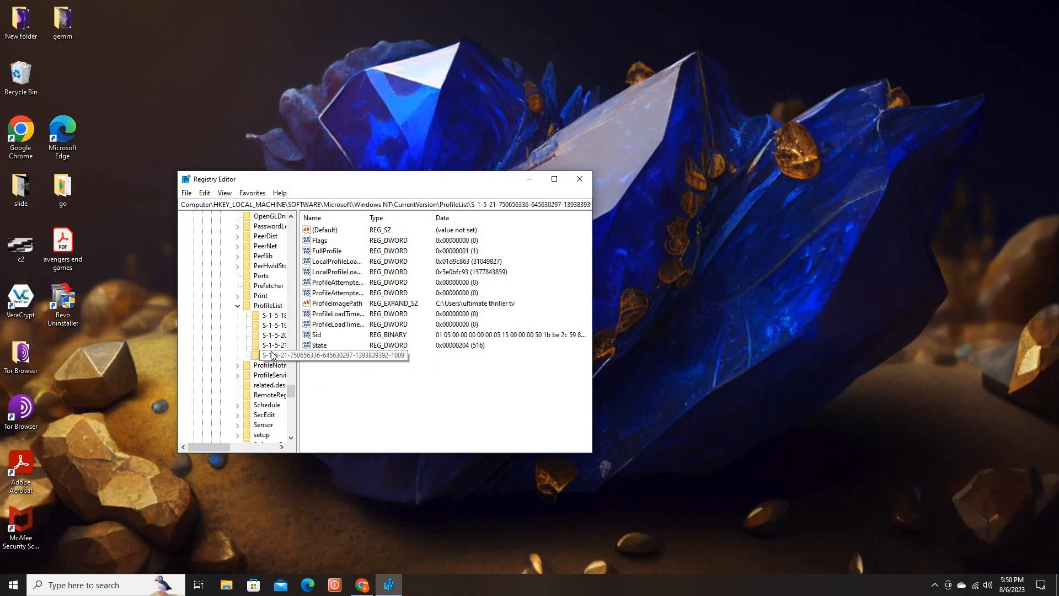
Step: Set ProfileImagePath in the first S-1-5-21 subkey of ProfileList to C:\Users\new user name and close the Registry Editor
click(274, 347)
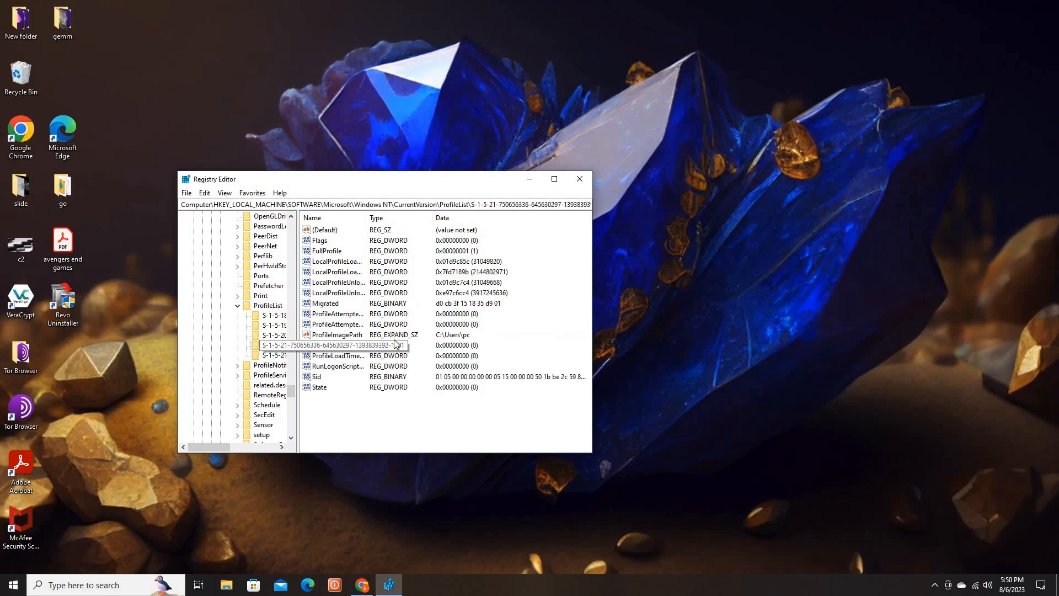
double_click(337, 335)
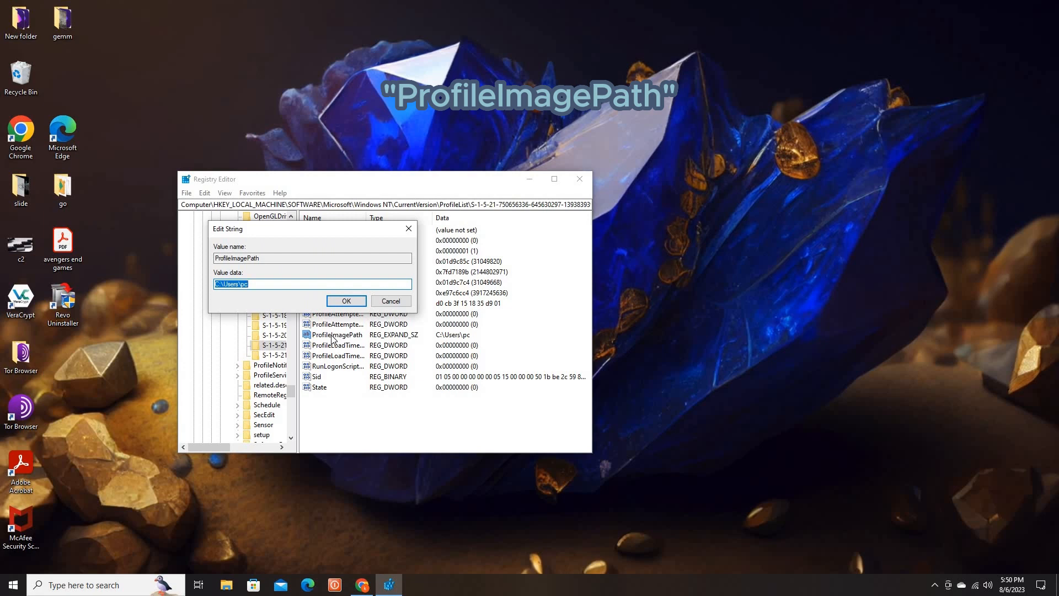
click(256, 285)
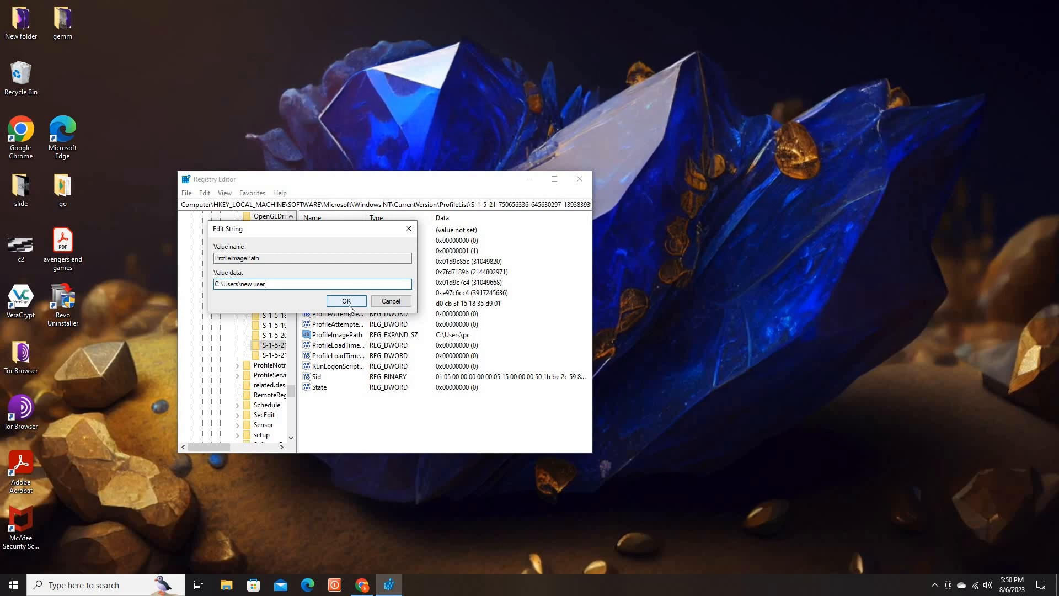
text(name)
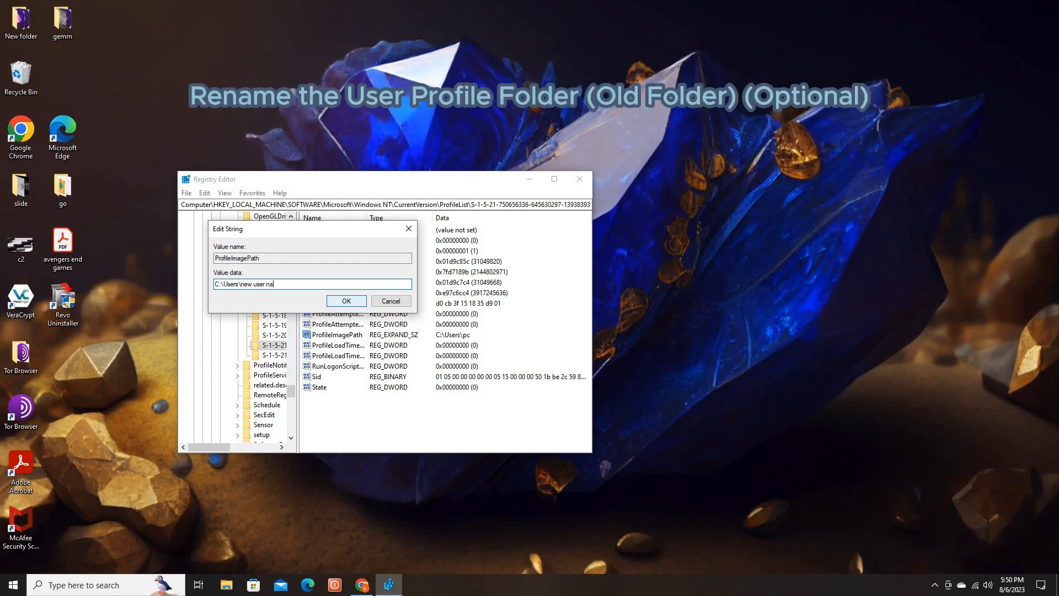
click(342, 303)
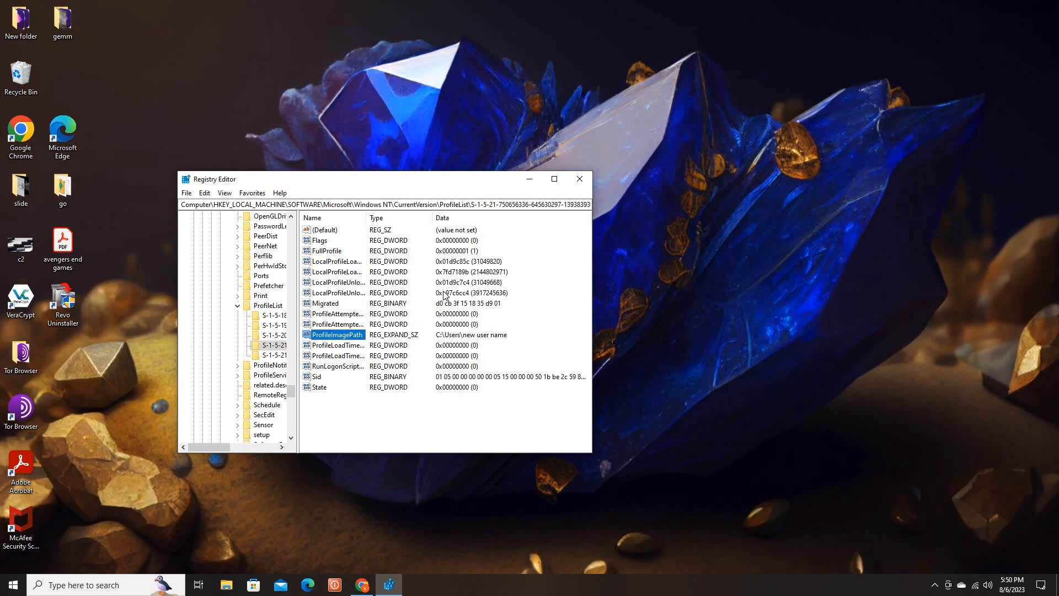
click(580, 180)
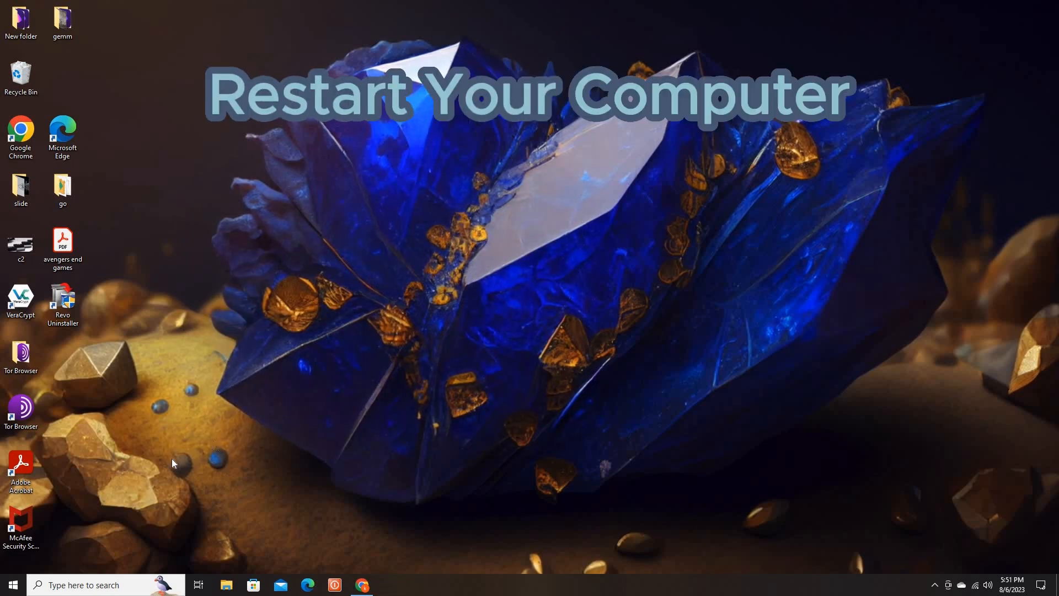
Step: Restart the computer to apply the changed profile folder path
click(13, 585)
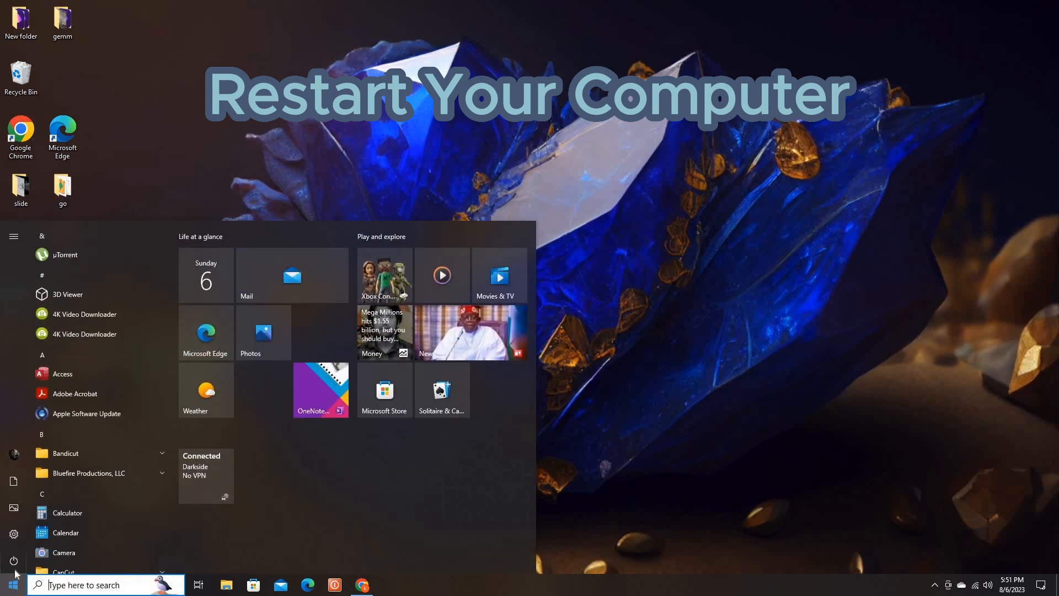
mouse_move(13, 564)
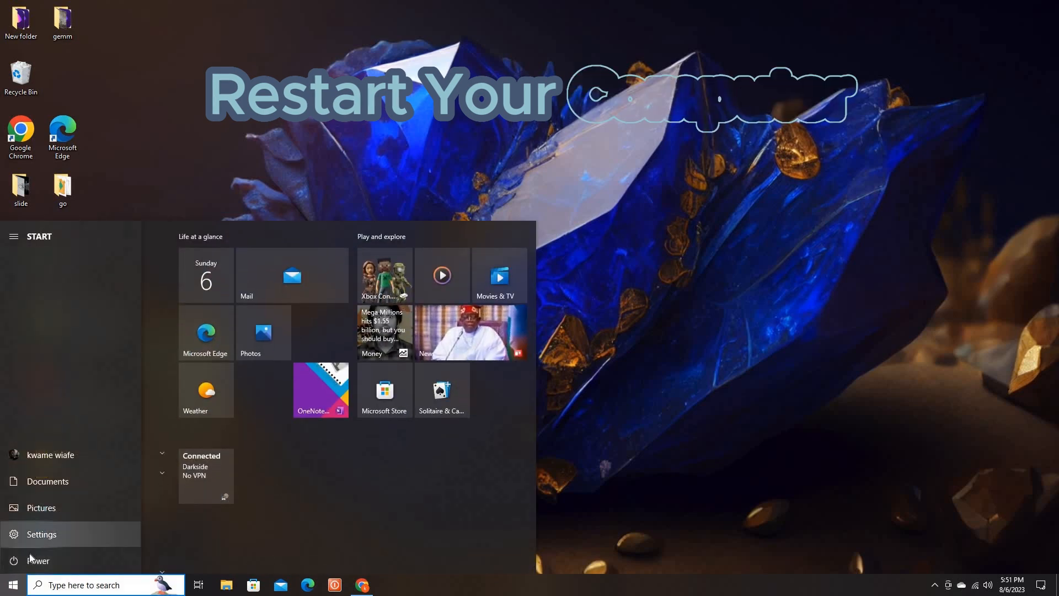